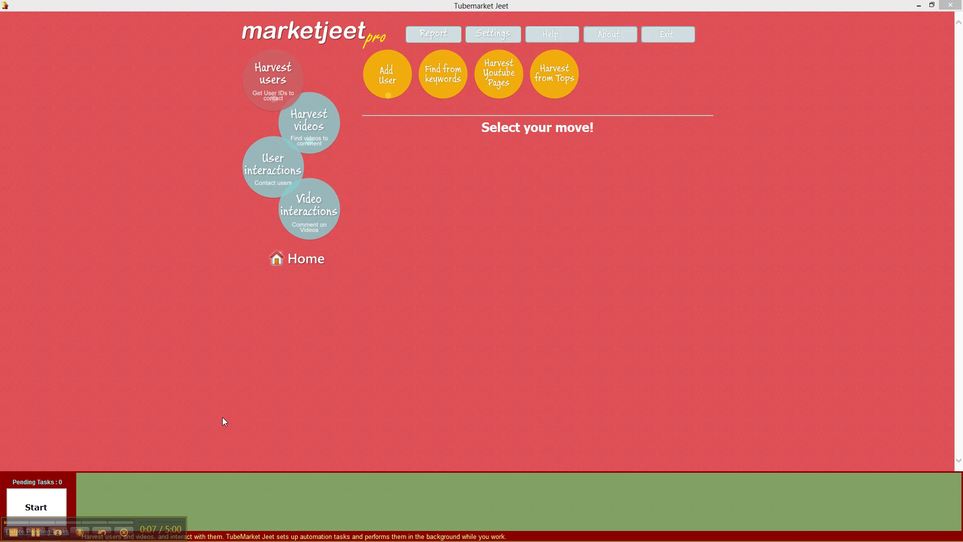
Step: Bring TubeMarket Jeet to the front and show its Task Report of completed tasks
{"action": "left_click", "coordinate": [32, 487]}
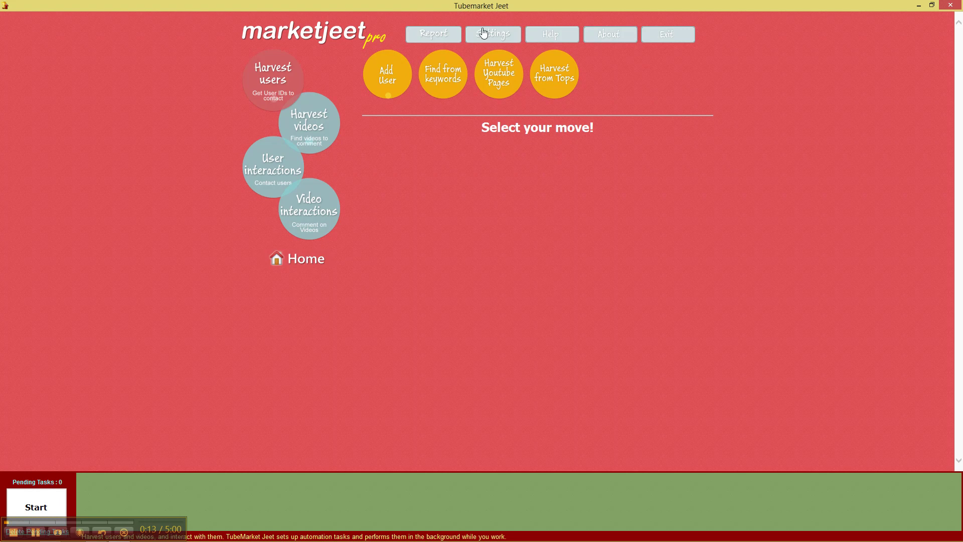
{"action": "left_click", "coordinate": [434, 33]}
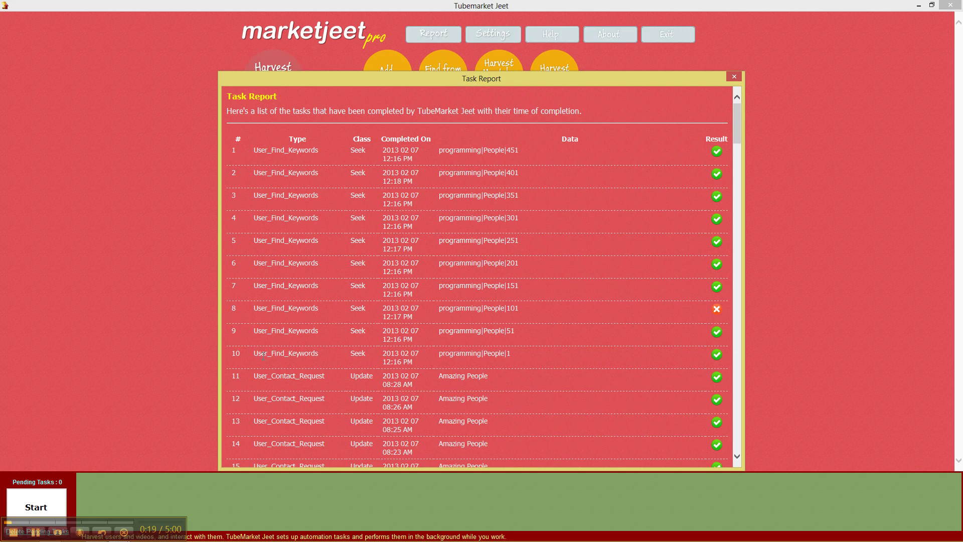
Step: Highlight the keyword search task types in rows 1–10 of the Task Report
{"action": "left_click_drag", "start_coordinate": [253, 355], "coordinate": [308, 355]}
{"action": "left_click_drag", "start_coordinate": [252, 150], "coordinate": [293, 354]}
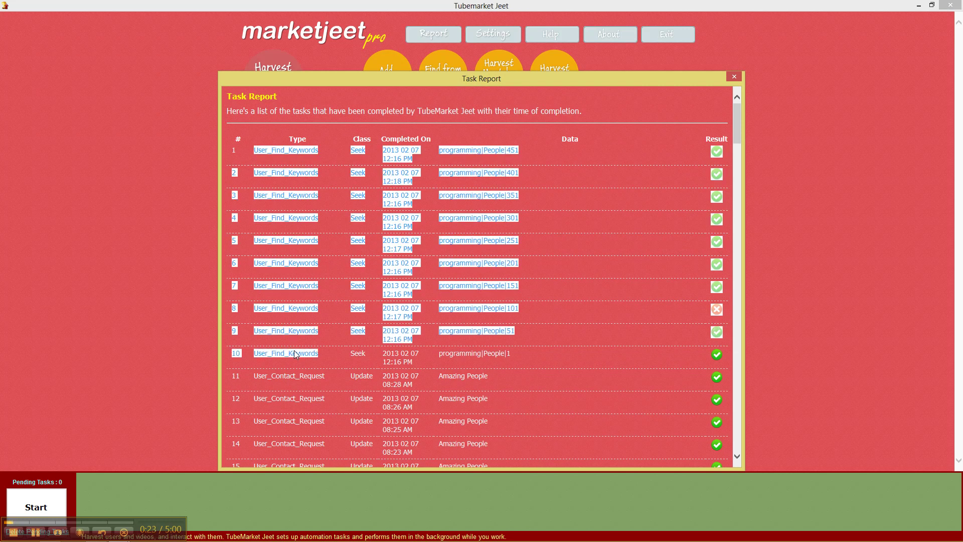
{"action": "left_click", "coordinate": [294, 350]}
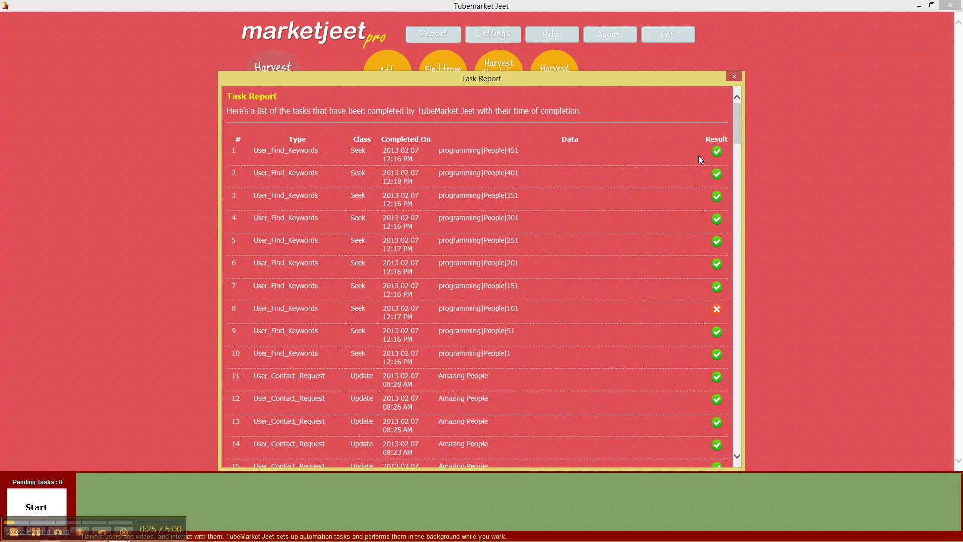
{"action": "left_click_drag", "start_coordinate": [698, 155], "coordinate": [701, 327]}
{"action": "left_click", "coordinate": [684, 330]}
Step: Review the Data values (People, starting numbers 1, 51, 101, programming|People|451), then close the report
{"action": "double_click", "coordinate": [453, 172]}
{"action": "double_click", "coordinate": [489, 174]}
{"action": "double_click", "coordinate": [509, 354]}
{"action": "double_click", "coordinate": [510, 331]}
{"action": "double_click", "coordinate": [511, 309]}
{"action": "left_click", "coordinate": [510, 149]}
{"action": "triple_click", "coordinate": [511, 150]}
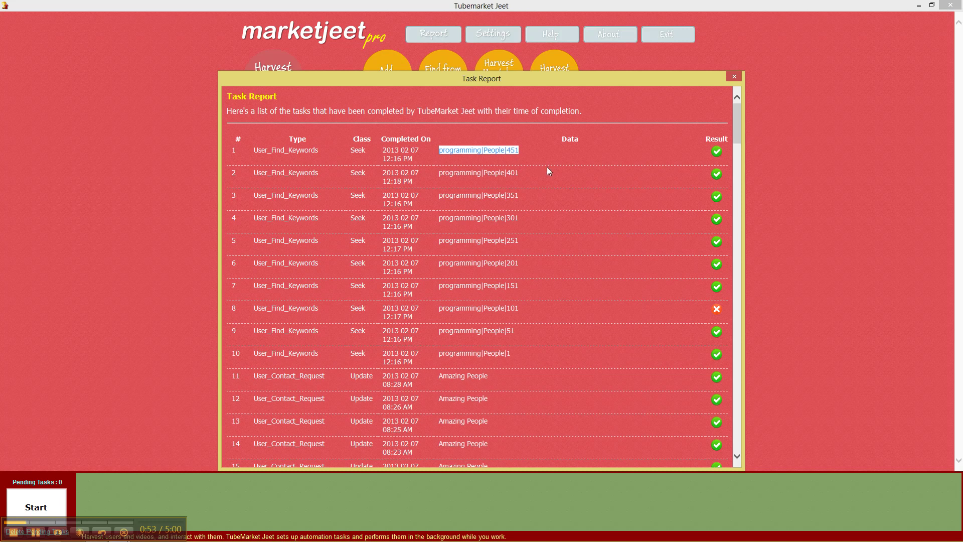
{"action": "left_click", "coordinate": [732, 77]}
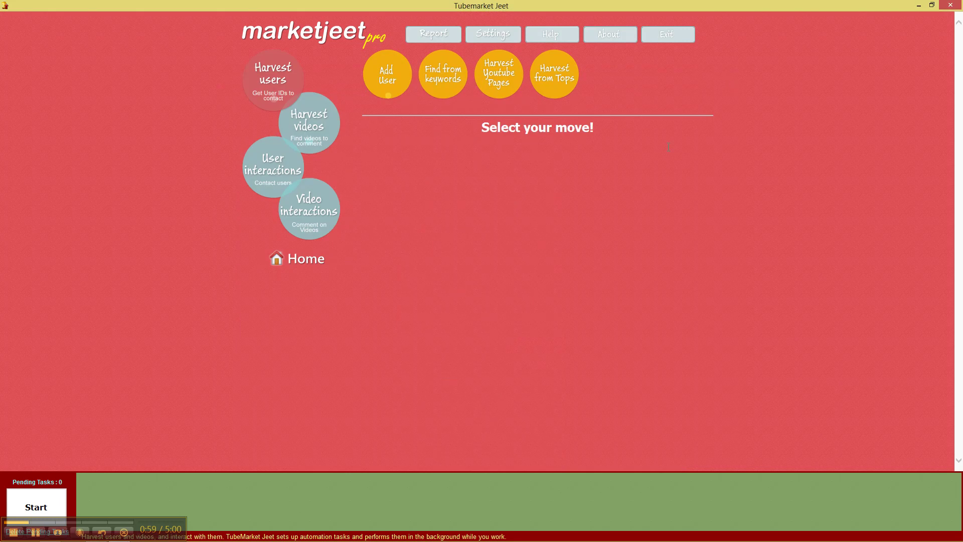
Step: Fetch the Harvested Data statistics from Home and highlight the People group's count of 118
{"action": "left_click", "coordinate": [308, 261]}
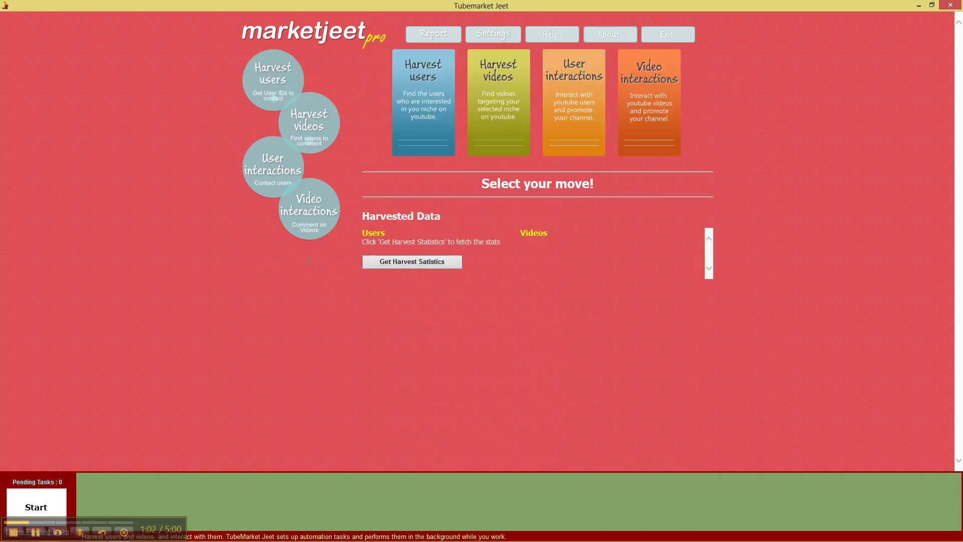
{"action": "left_click", "coordinate": [400, 269]}
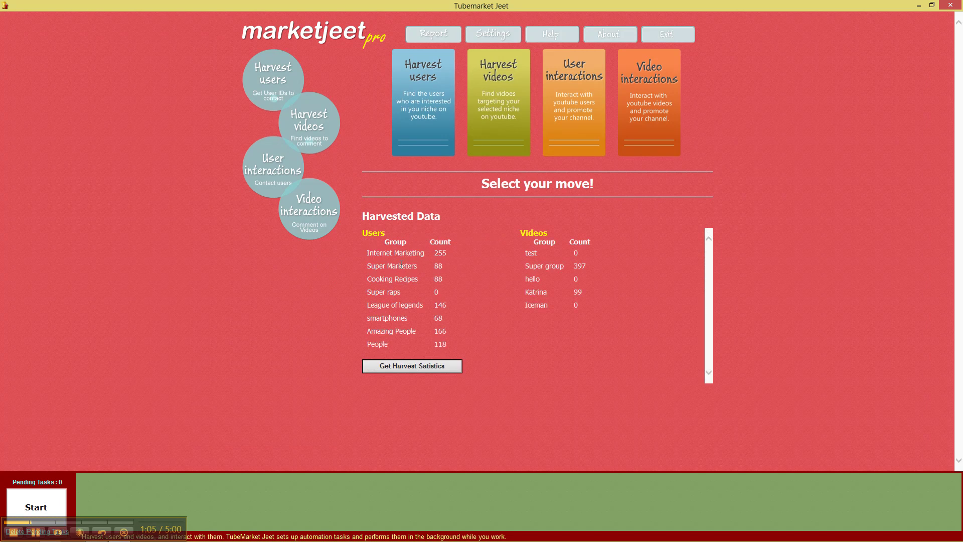
{"action": "left_click_drag", "start_coordinate": [366, 344], "coordinate": [374, 345]}
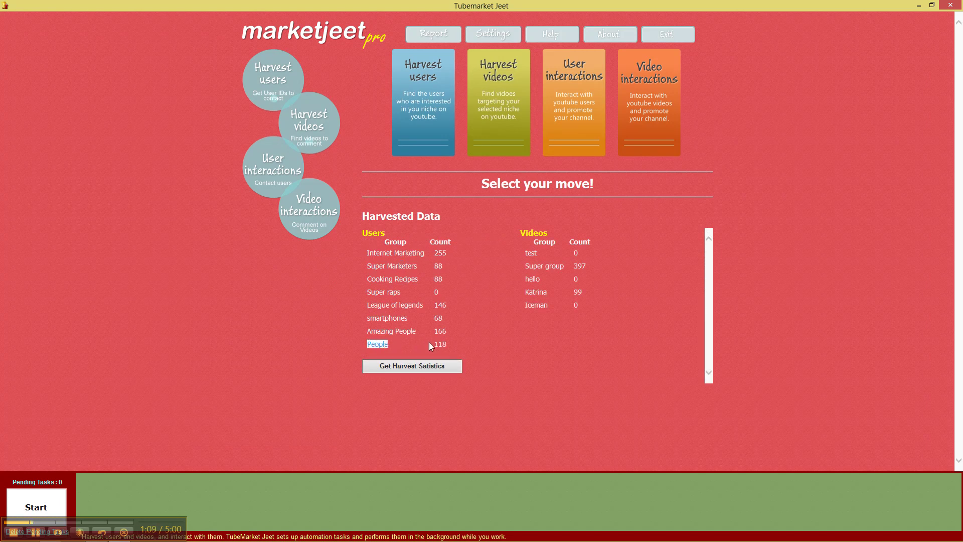
{"action": "left_click_drag", "start_coordinate": [430, 346], "coordinate": [447, 344]}
Step: Open the Harvest Users From Page form, focus its URL field, and switch to the browser
{"action": "left_click", "coordinate": [281, 72]}
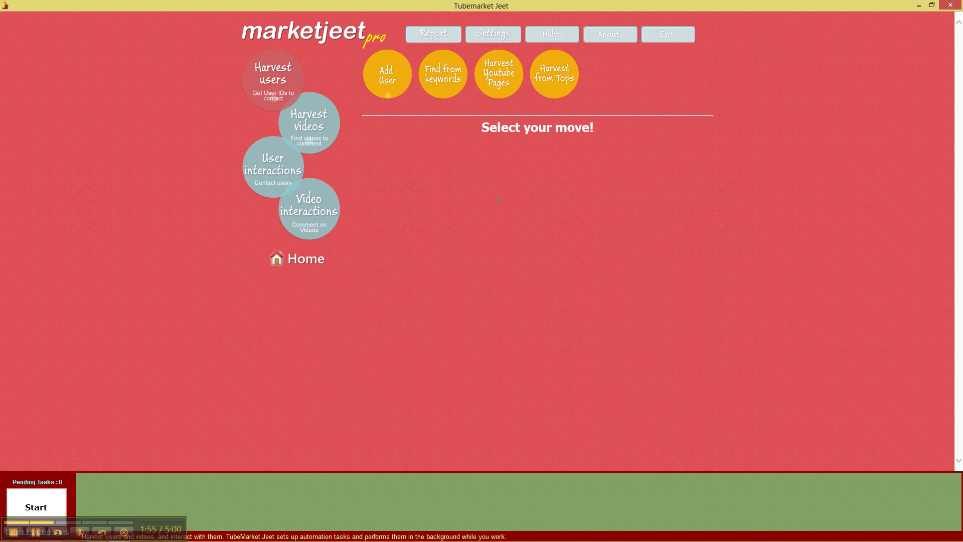
{"action": "left_click", "coordinate": [501, 85]}
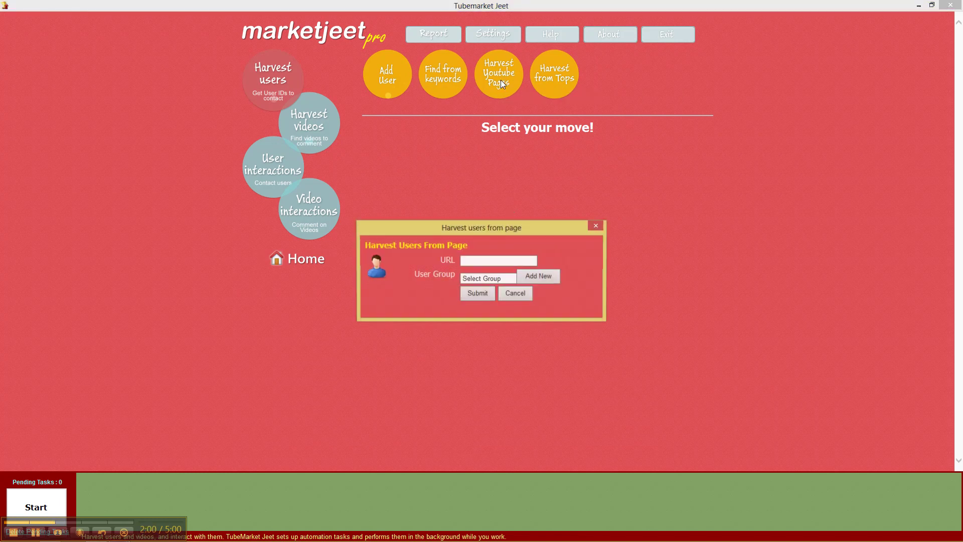
{"action": "left_click", "coordinate": [489, 261]}
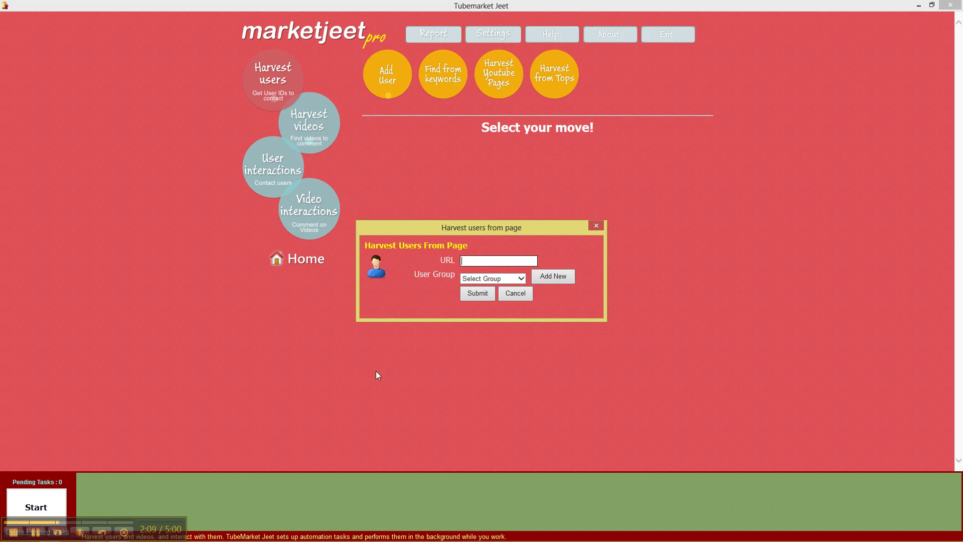
{"action": "key", "text": "alt+Tab"}
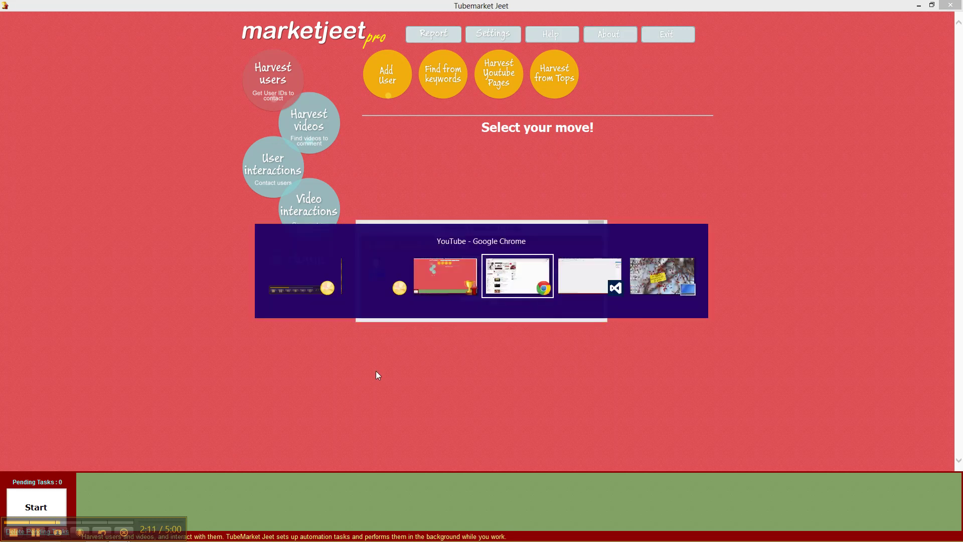
{"action": "scroll", "coordinate": [245, 327], "scroll_direction": "down", "scroll_amount": 1}
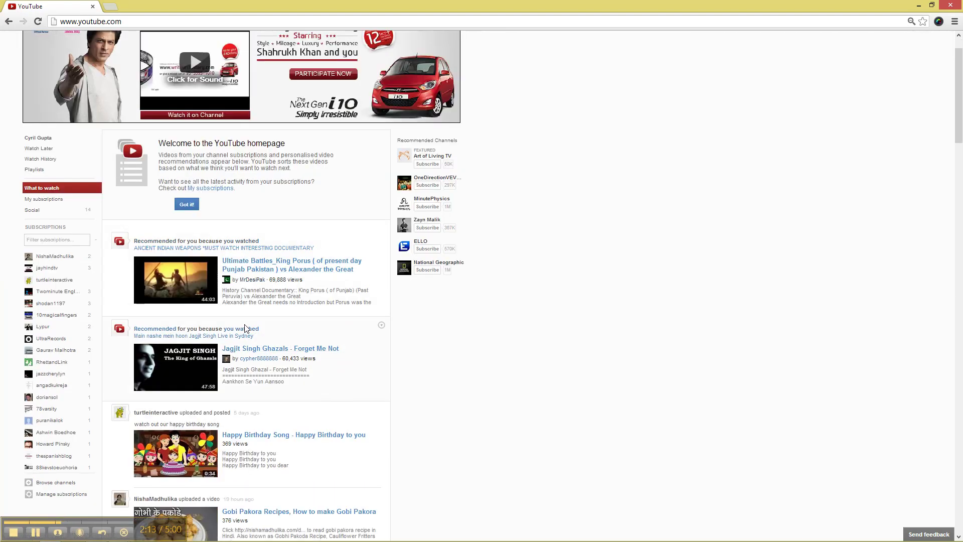
{"action": "scroll", "coordinate": [267, 320], "scroll_direction": "down", "scroll_amount": 1}
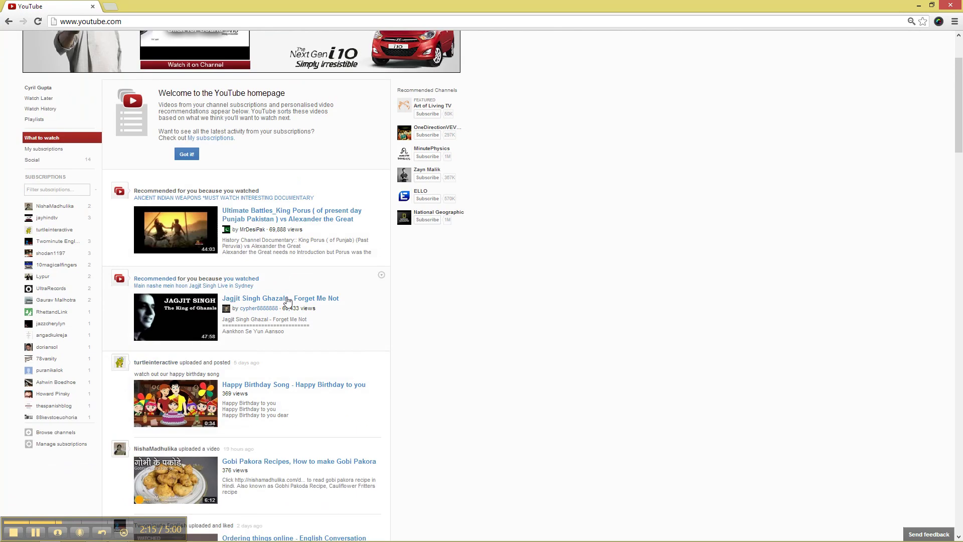
Step: Open the 'Jagjit Singh Ghazals - Forget Me Not' video, copy its URL, and minimise the browser
{"action": "left_click", "coordinate": [295, 301]}
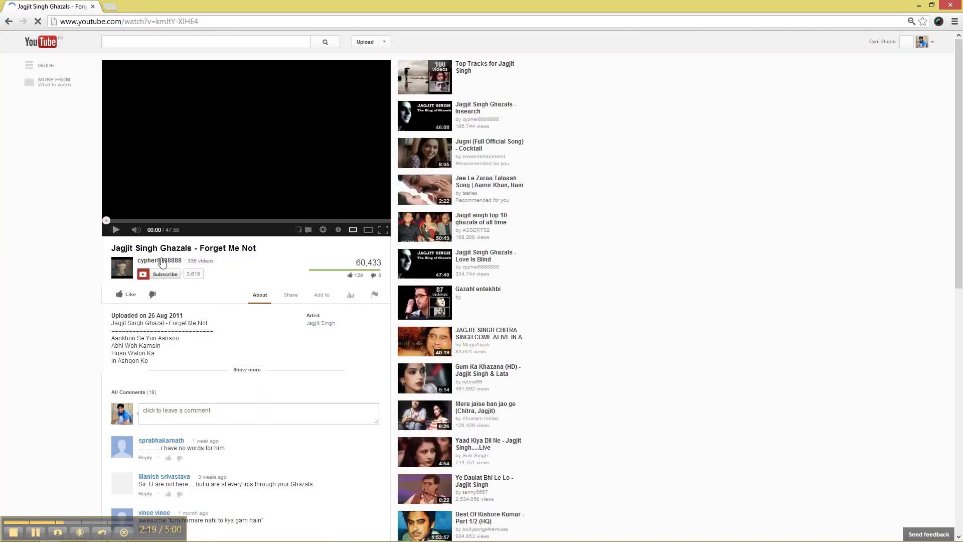
{"action": "scroll", "coordinate": [235, 354], "scroll_direction": "down", "scroll_amount": 4}
{"action": "scroll", "coordinate": [234, 354], "scroll_direction": "down", "scroll_amount": 3}
{"action": "scroll", "coordinate": [234, 354], "scroll_direction": "up", "scroll_amount": 4}
{"action": "scroll", "coordinate": [234, 354], "scroll_direction": "down", "scroll_amount": 2}
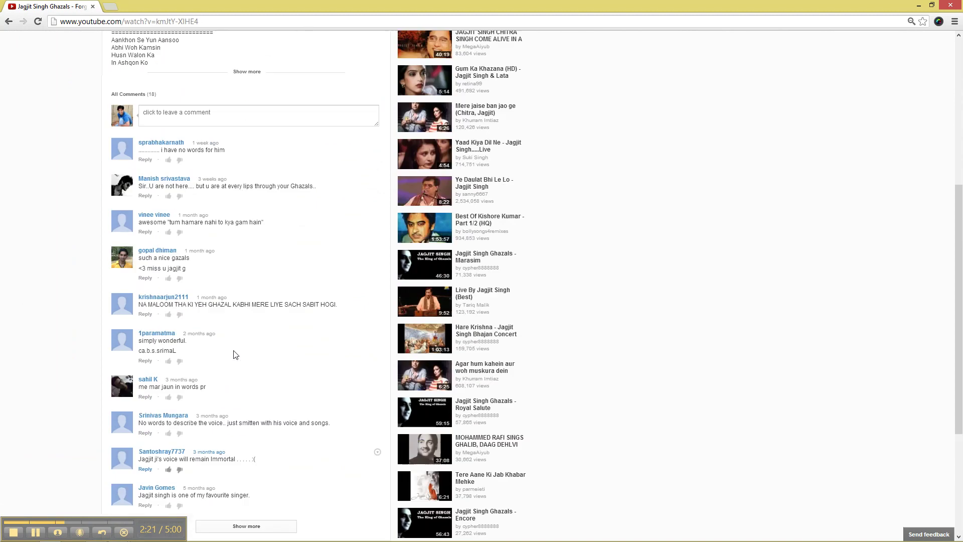
{"action": "scroll", "coordinate": [233, 354], "scroll_direction": "up", "scroll_amount": 4}
{"action": "left_click", "coordinate": [255, 24]}
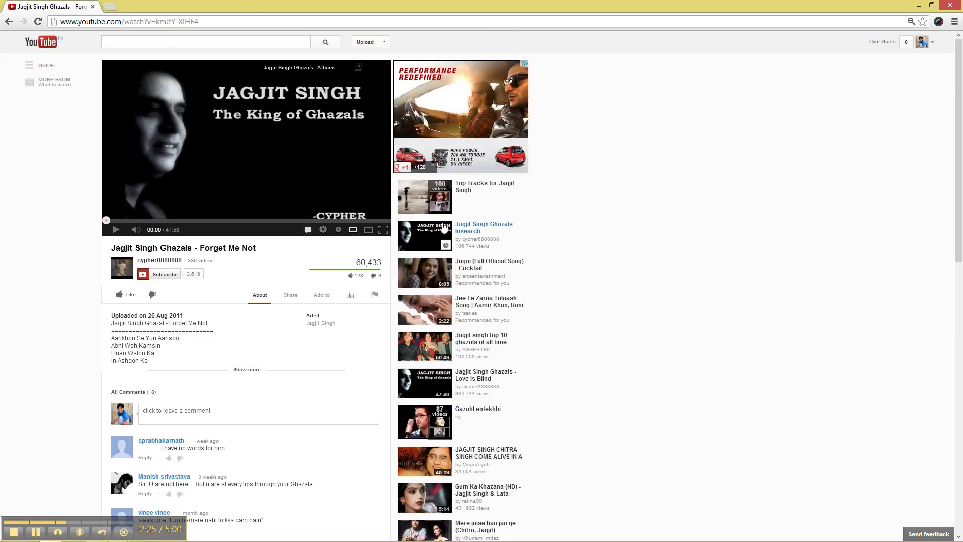
{"action": "left_click", "coordinate": [918, 6]}
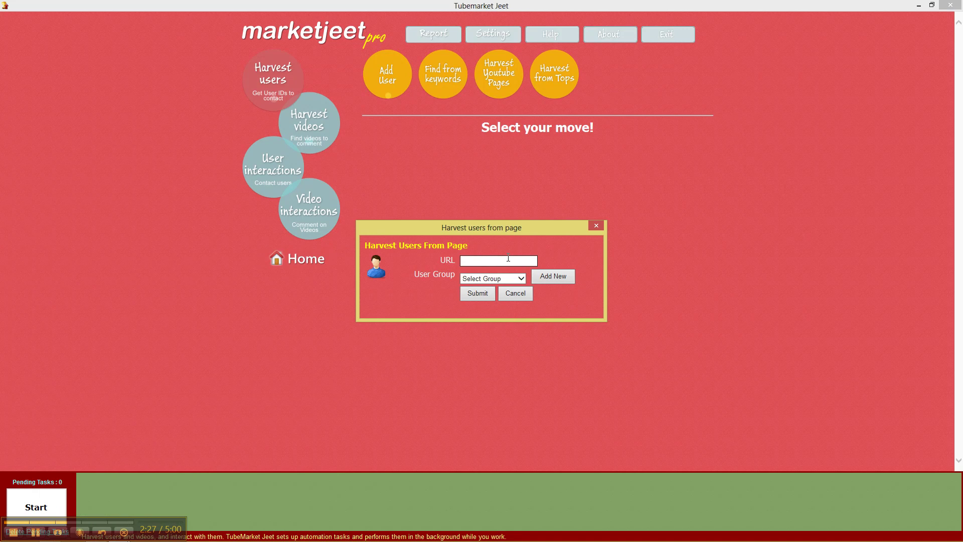
Step: Submit a harvest of the pasted video URL into the People user group
{"action": "key", "text": "ctrl+v"}
{"action": "left_click", "coordinate": [518, 278]}
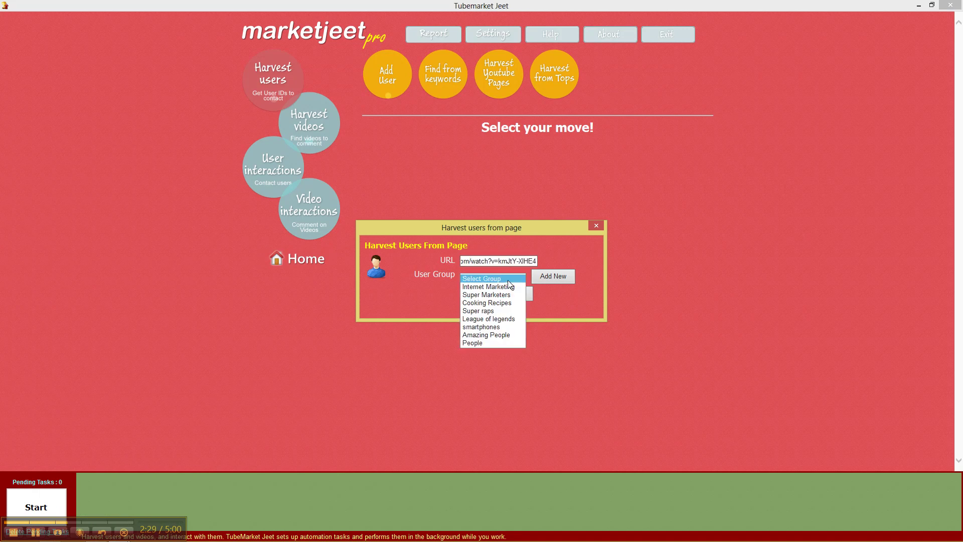
{"action": "left_click", "coordinate": [493, 343]}
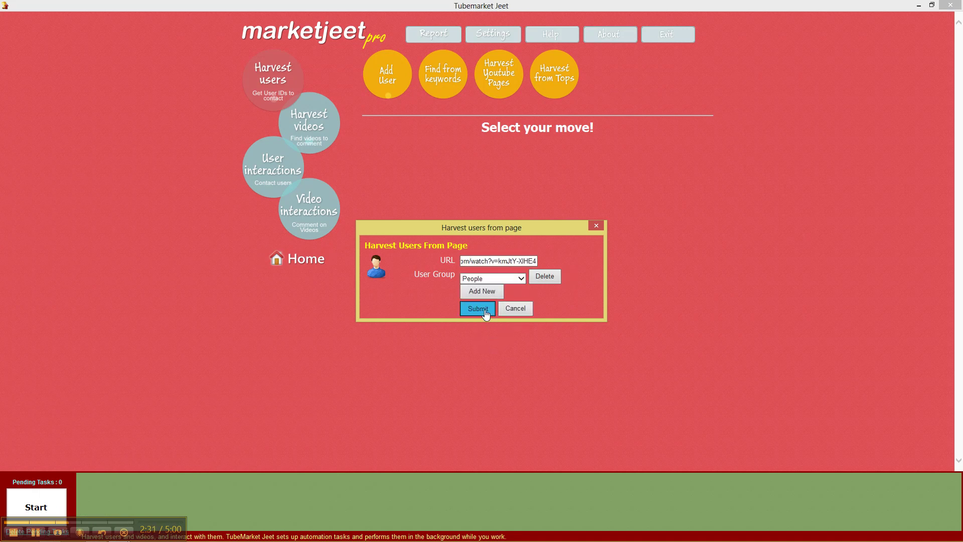
{"action": "left_click", "coordinate": [484, 311]}
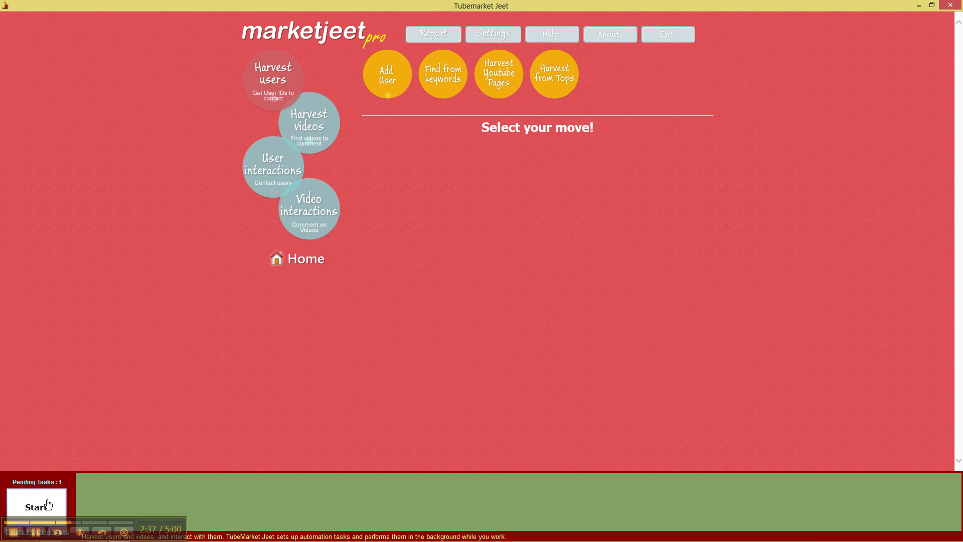
Step: Start the pending harvest task and hide TubeMarket Jeet in the system tray
{"action": "left_click", "coordinate": [47, 504]}
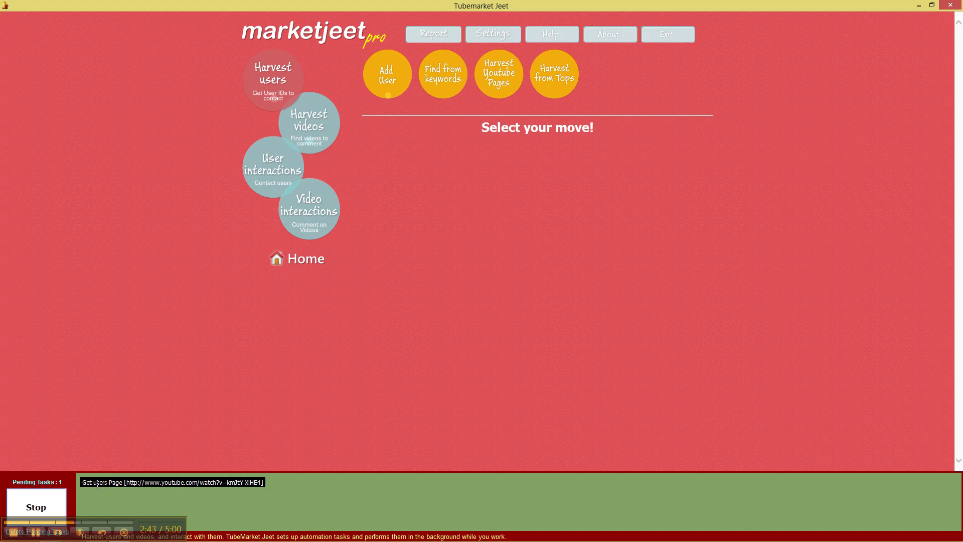
{"action": "left_click_drag", "start_coordinate": [98, 483], "coordinate": [240, 485]}
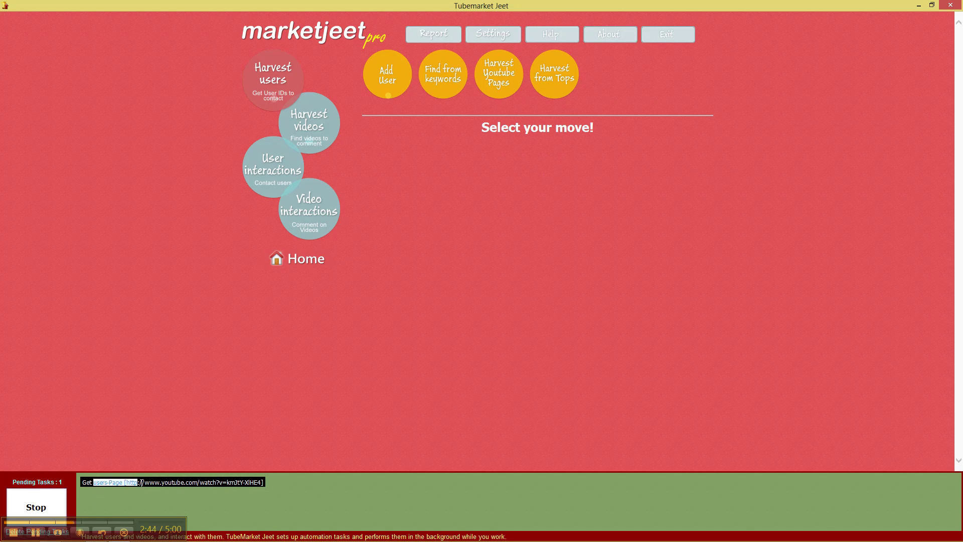
{"action": "left_click", "coordinate": [240, 484]}
{"action": "left_click", "coordinate": [947, 10]}
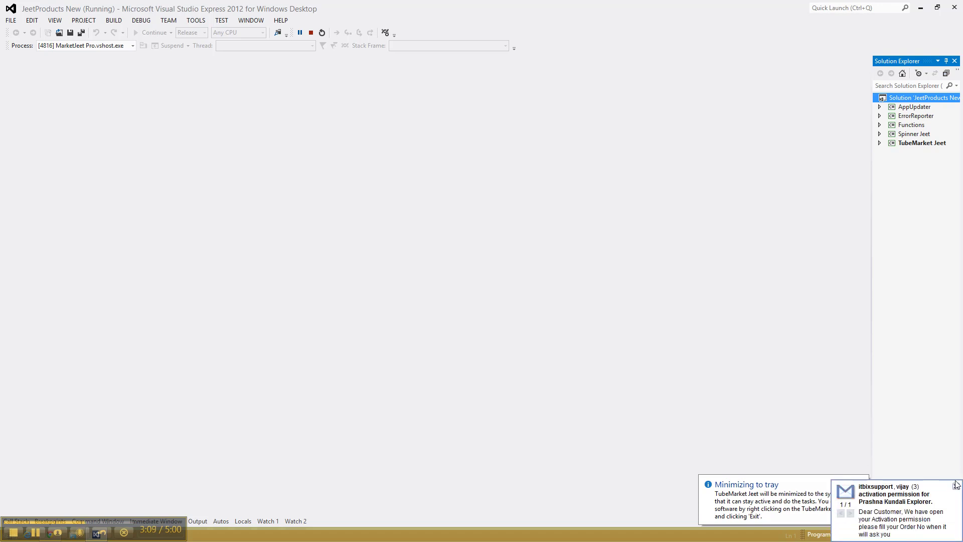
{"action": "left_click", "coordinate": [956, 487]}
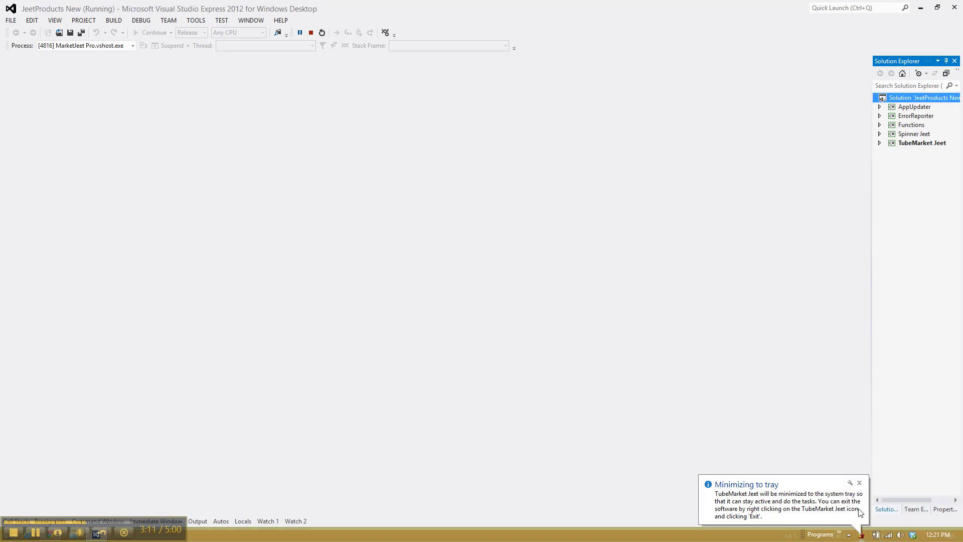
{"action": "left_click", "coordinate": [860, 485]}
{"action": "left_click", "coordinate": [863, 535]}
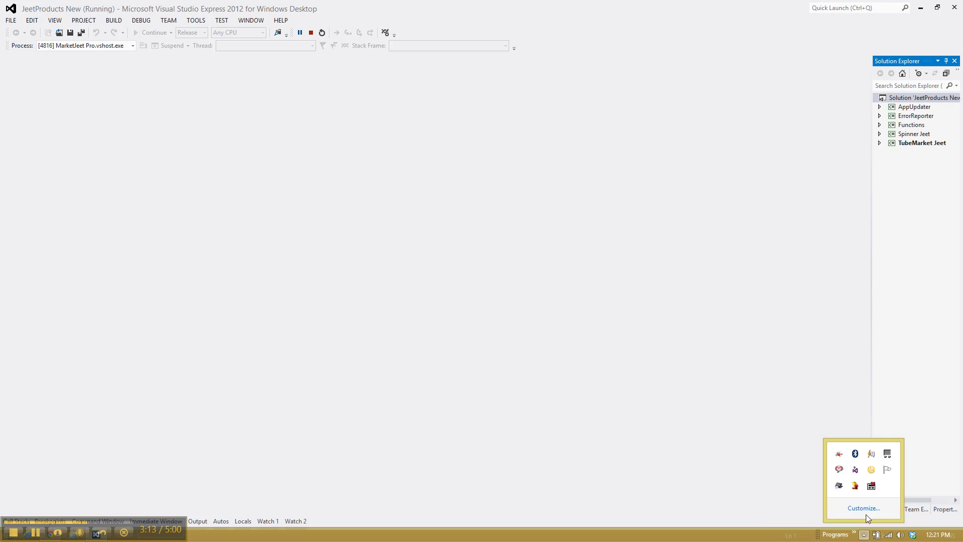
{"action": "double_click", "coordinate": [855, 486]}
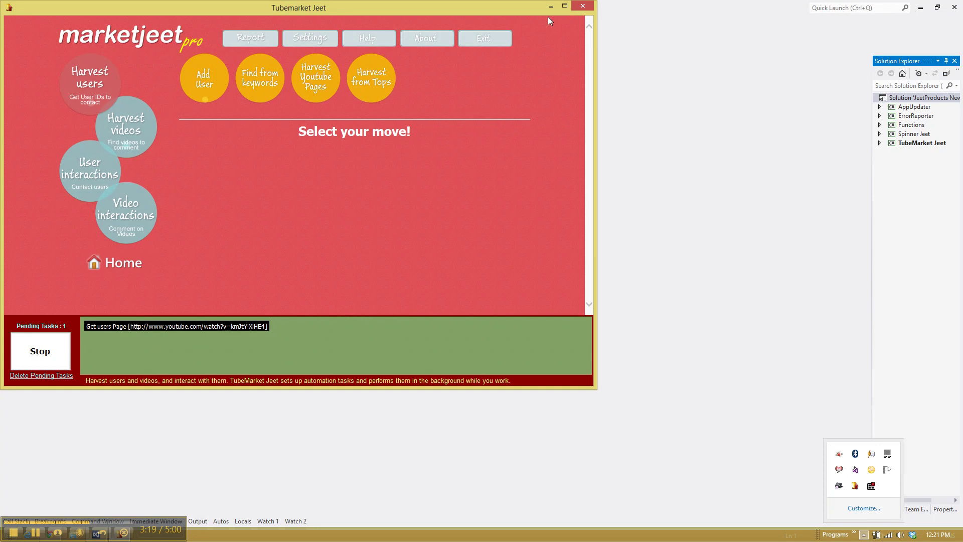
{"action": "left_click", "coordinate": [561, 7]}
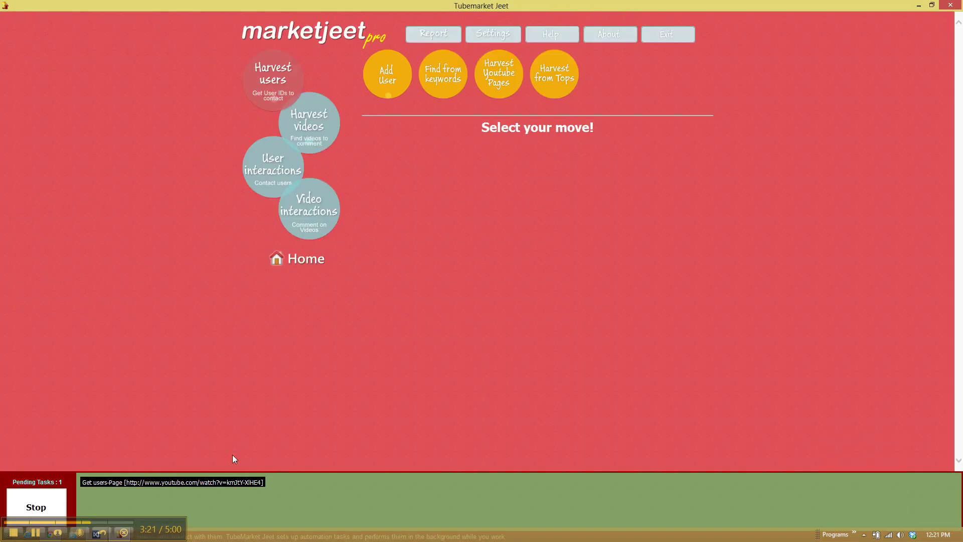
{"action": "left_click_drag", "start_coordinate": [145, 482], "coordinate": [198, 483]}
{"action": "left_click", "coordinate": [225, 486]}
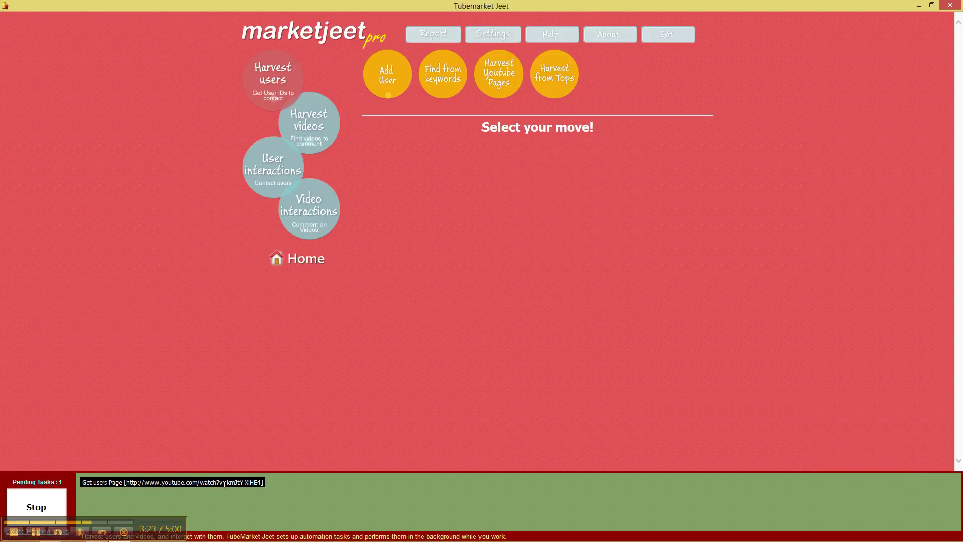
{"action": "left_click", "coordinate": [448, 40]}
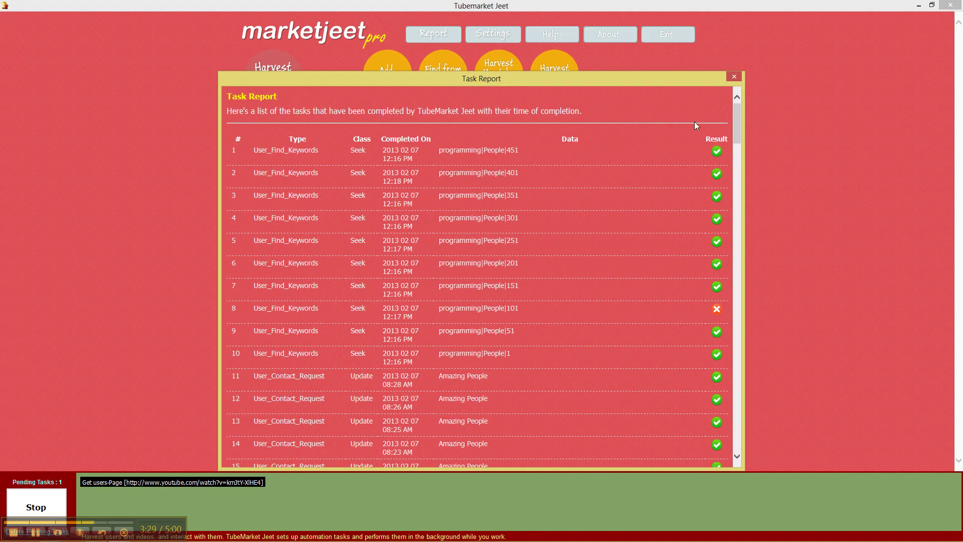
{"action": "left_click", "coordinate": [734, 78]}
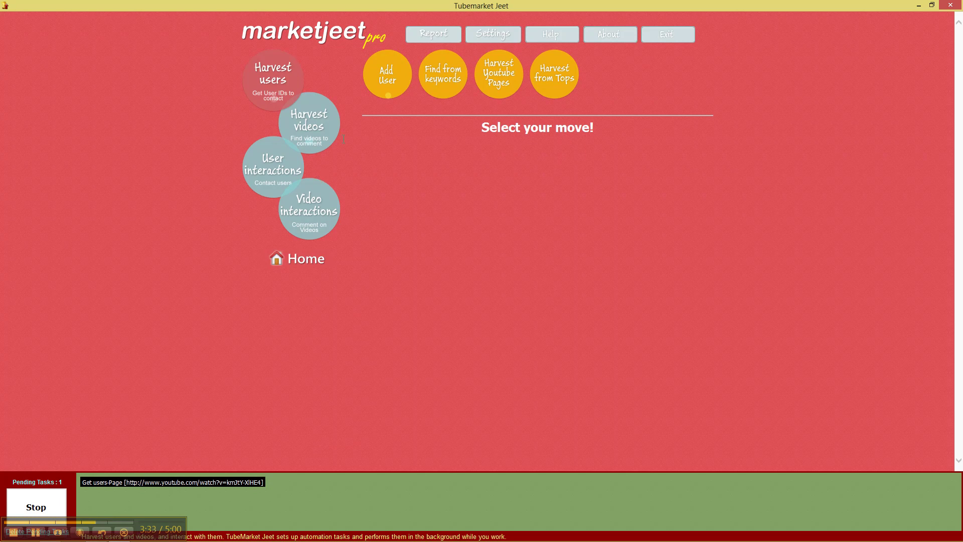
Step: Submit a Most Recent, 100-result Harvest from Tops task into the People group
{"action": "left_click", "coordinate": [559, 80]}
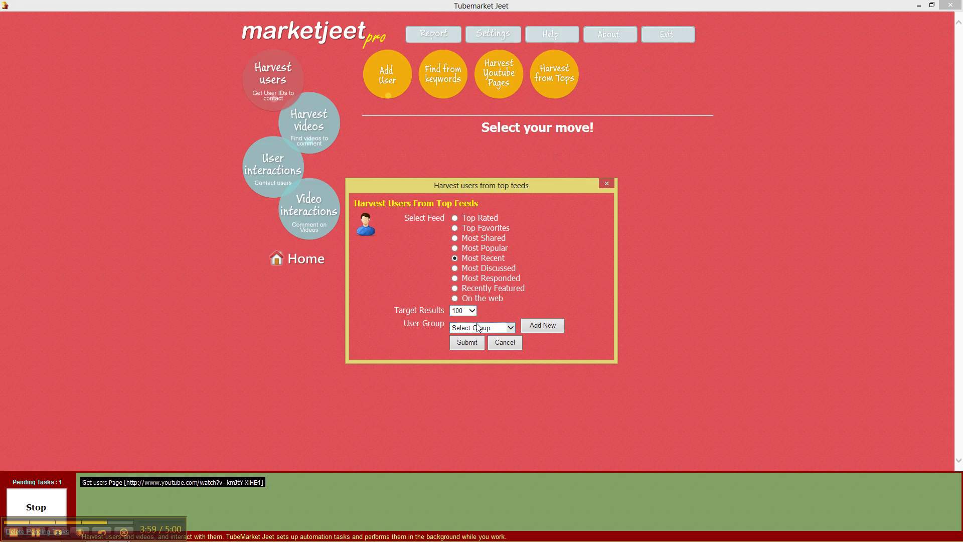
{"action": "left_click", "coordinate": [511, 327]}
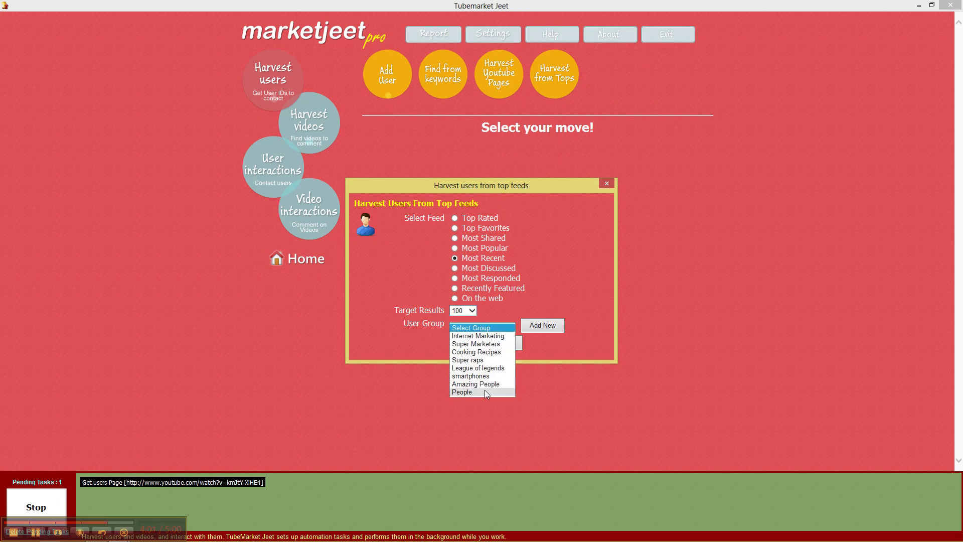
{"action": "left_click", "coordinate": [484, 390]}
{"action": "left_click", "coordinate": [476, 345]}
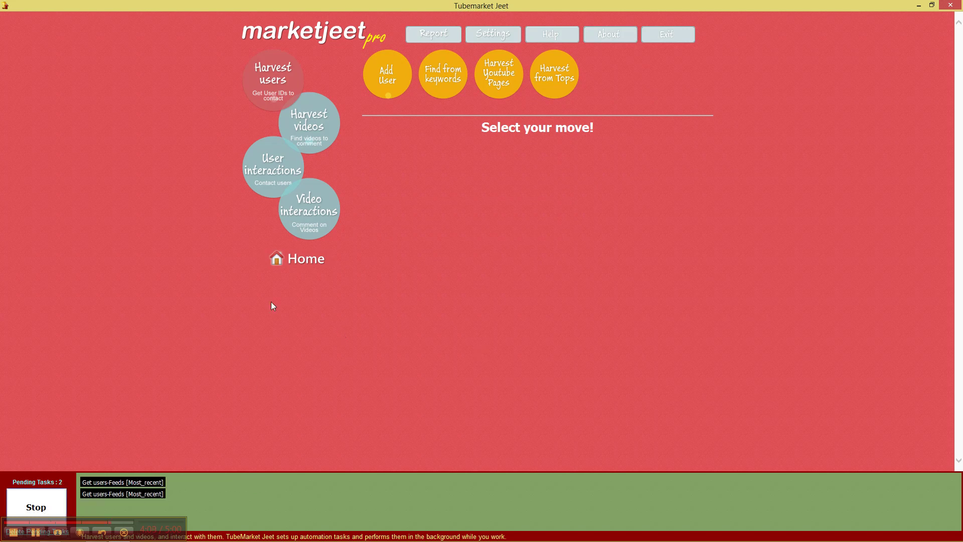
Step: Refresh the Harvested Data statistics until People climbs from 149 to 211 users
{"action": "left_click", "coordinate": [305, 260]}
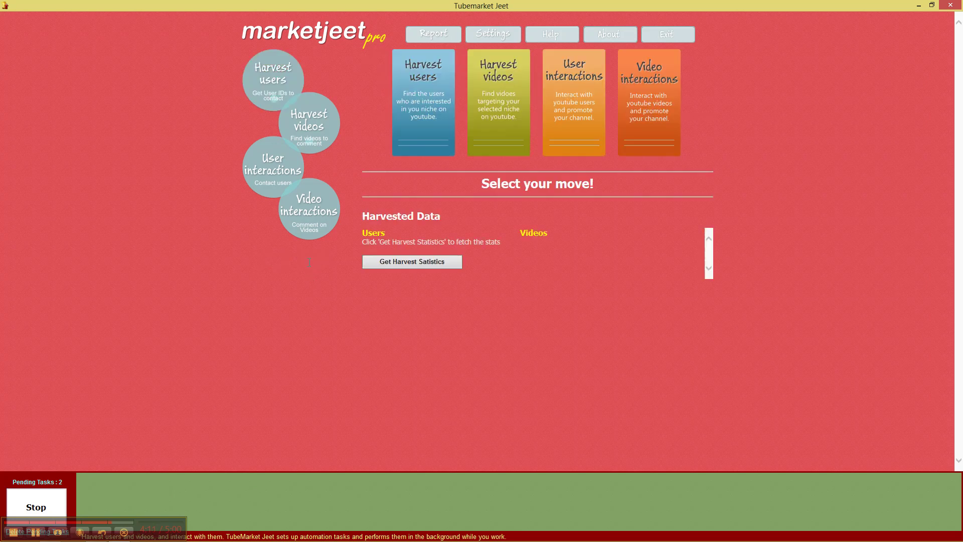
{"action": "left_click", "coordinate": [437, 263]}
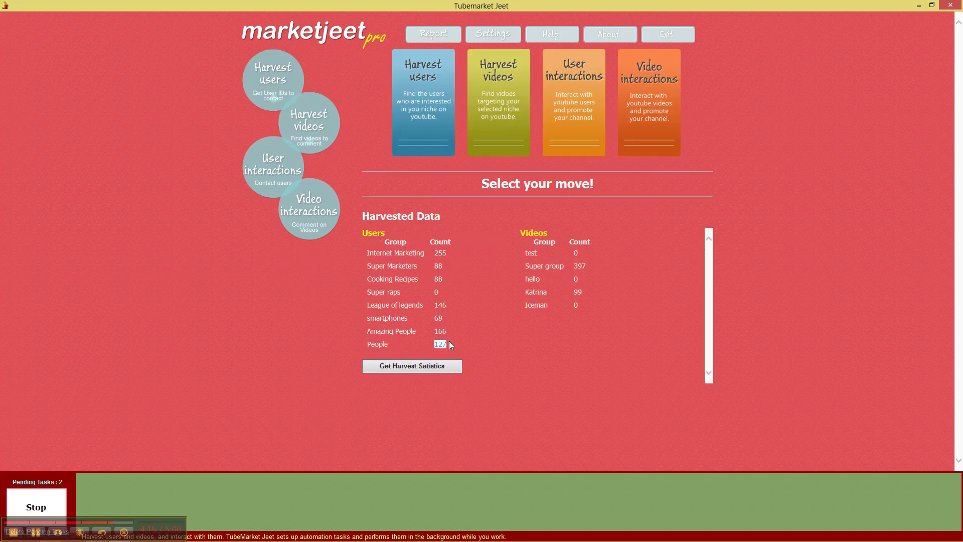
{"action": "left_click", "coordinate": [419, 370]}
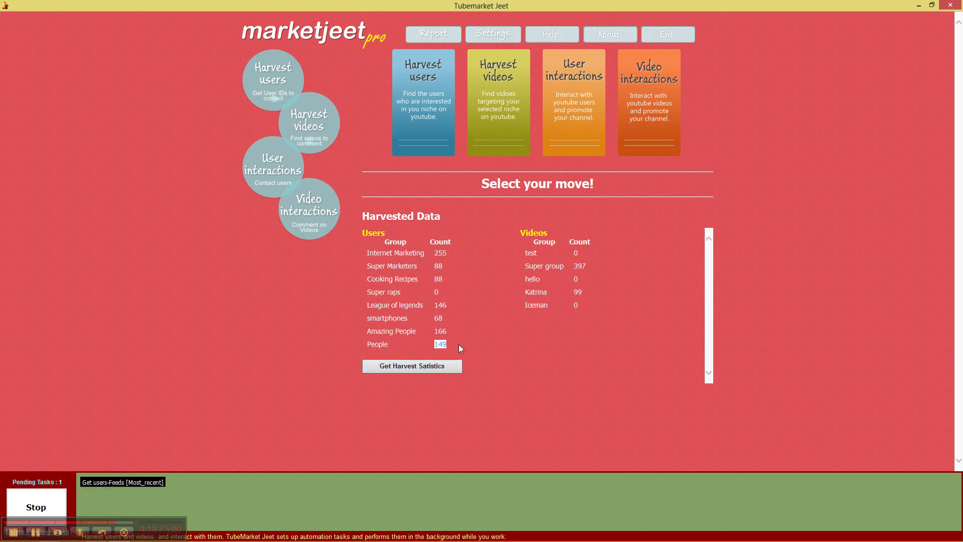
{"action": "left_click", "coordinate": [430, 370]}
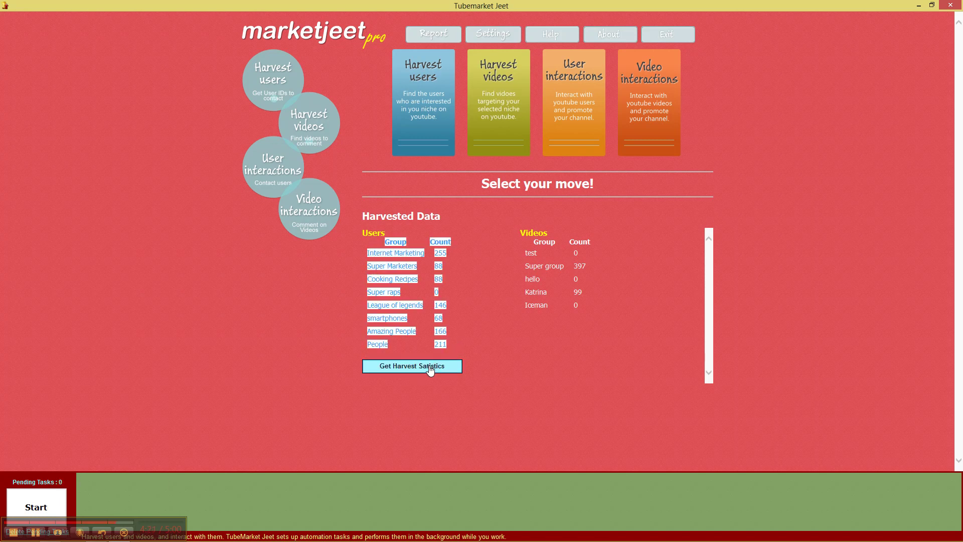